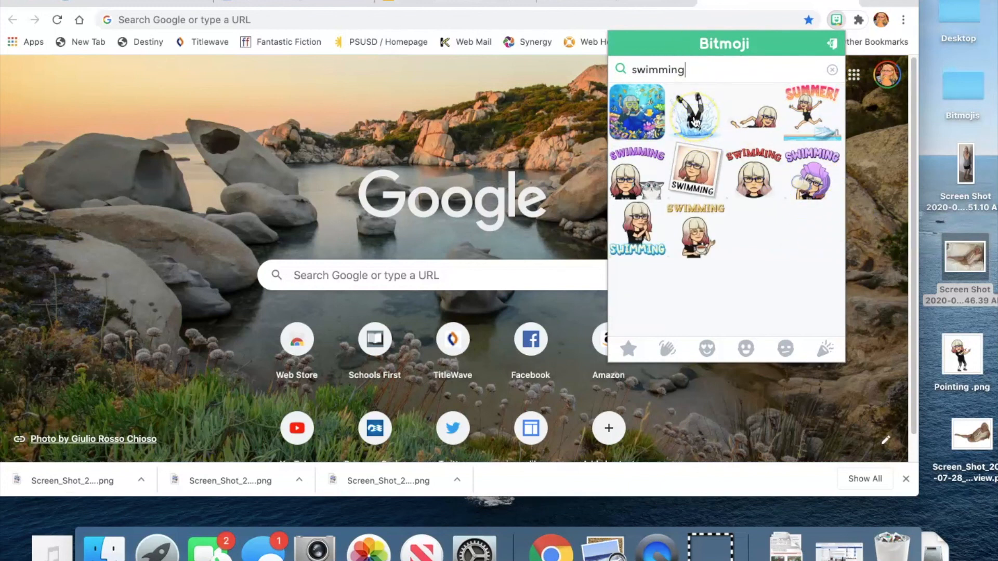
# Step: Save the diving swimmer Bitmoji as a PNG image named swimming on the Desktop
pyautogui.rightClick(696, 118)
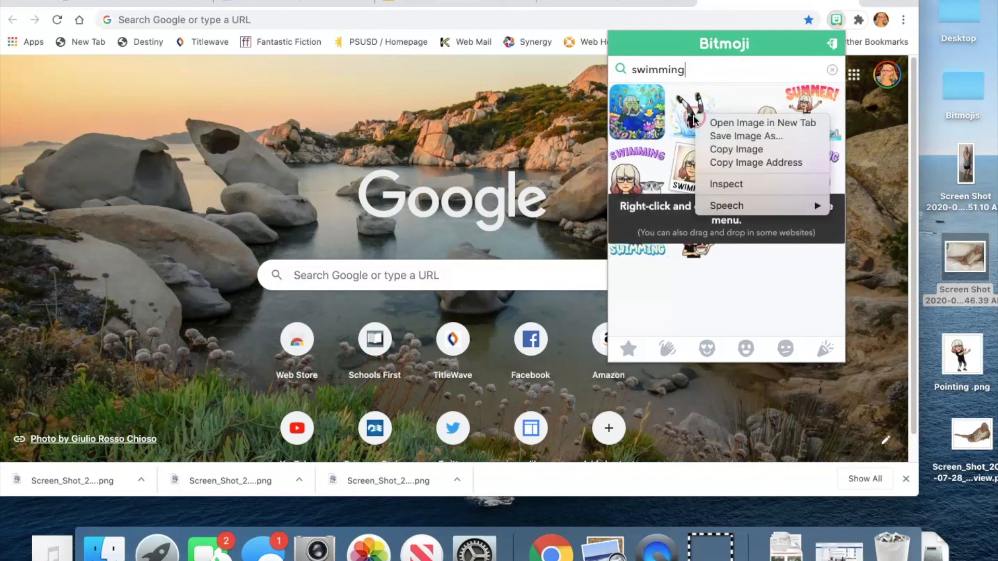
pyautogui.click(710, 136)
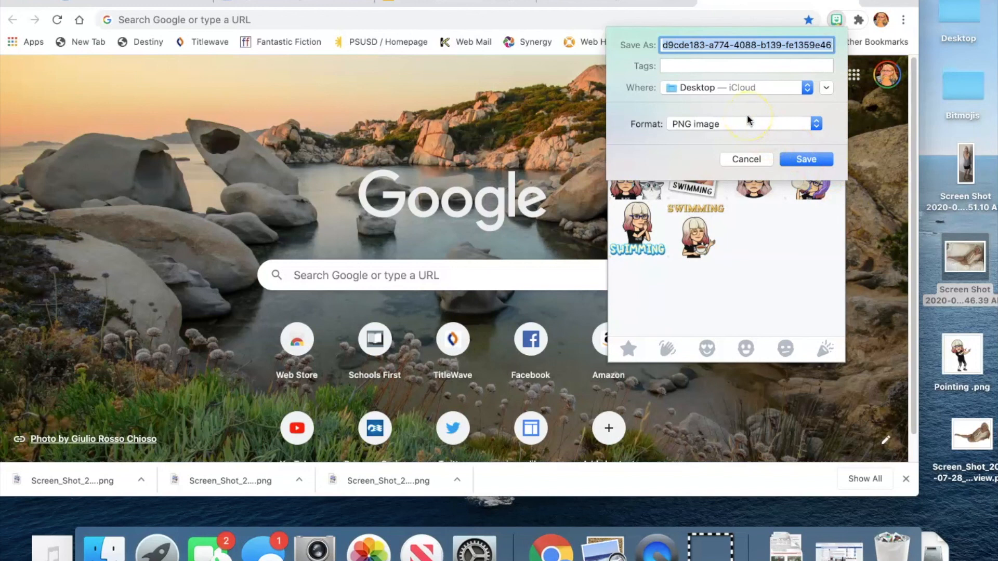
pyautogui.write('swimming')
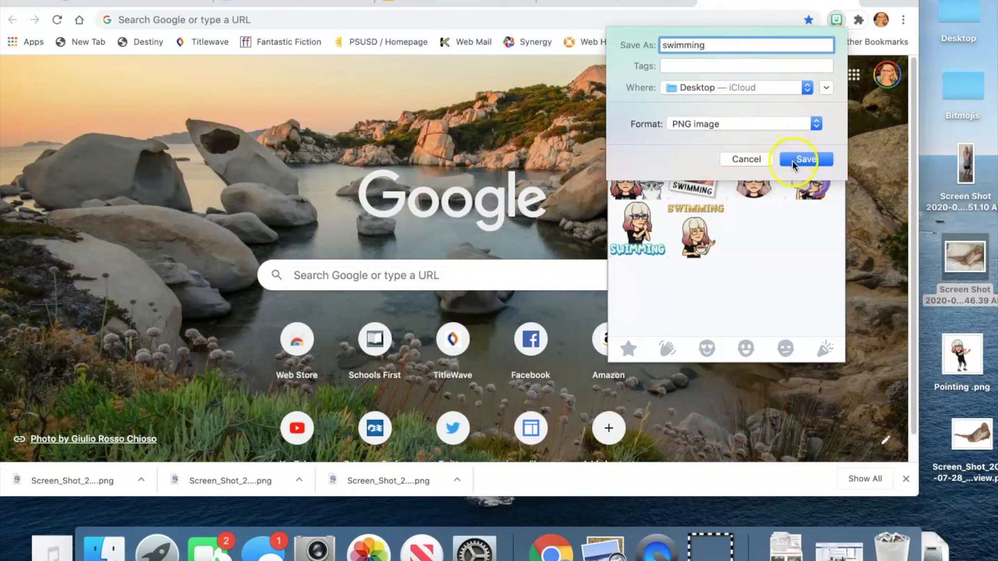
pyautogui.click(793, 160)
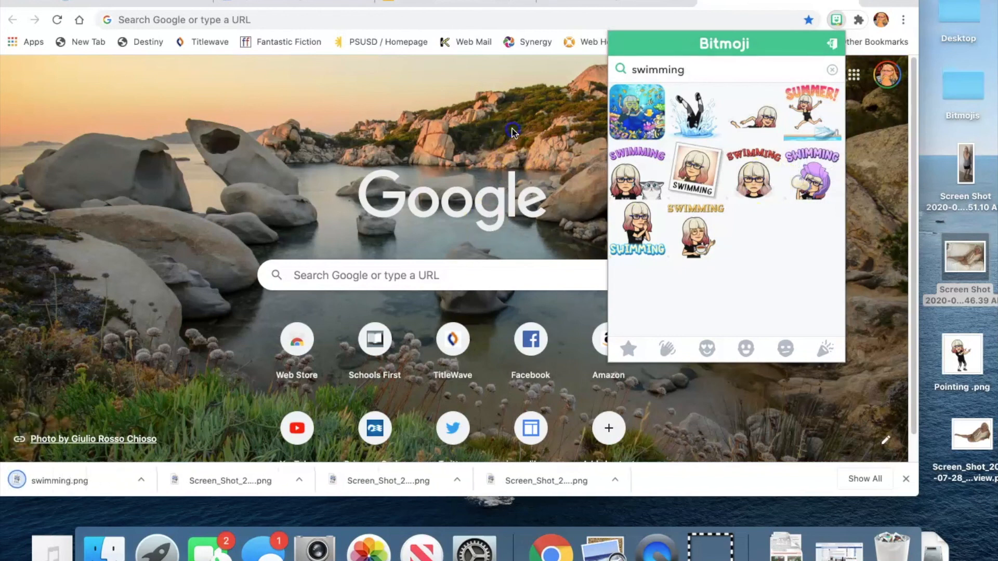
# Step: Upload the swimming image to remove.bg to remove its background
pyautogui.click(512, 132)
pyautogui.click(433, 3)
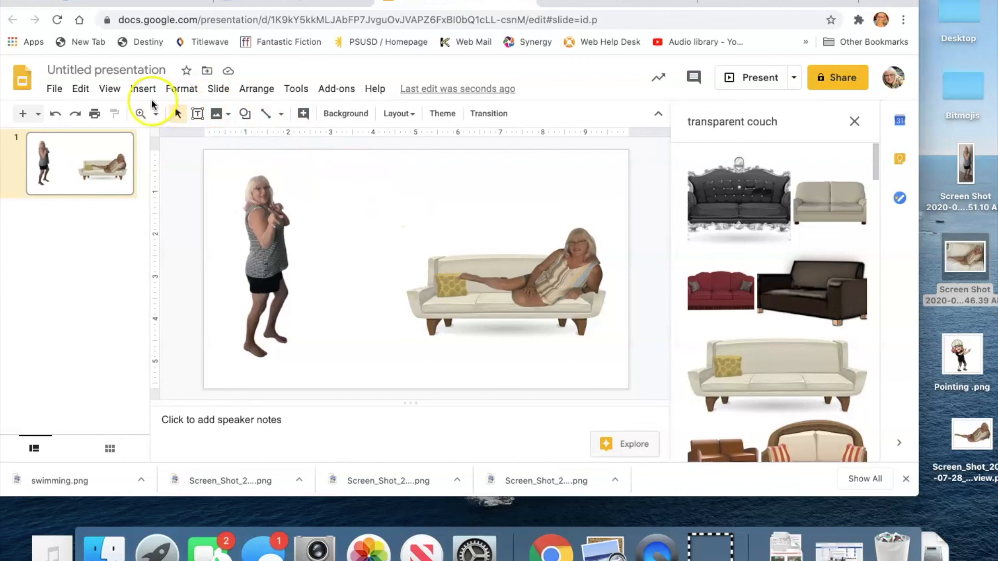
pyautogui.click(594, 5)
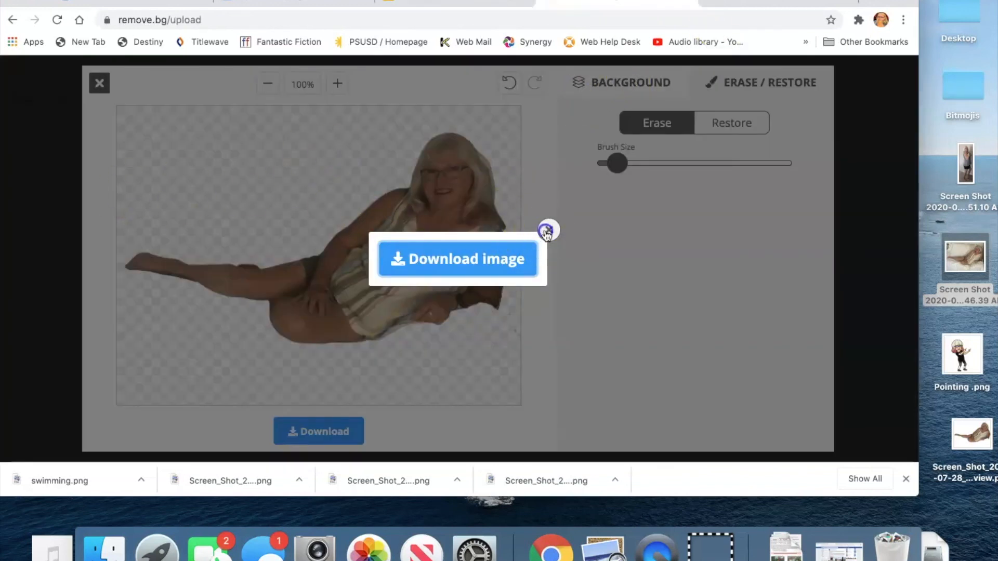
pyautogui.click(548, 229)
pyautogui.click(99, 83)
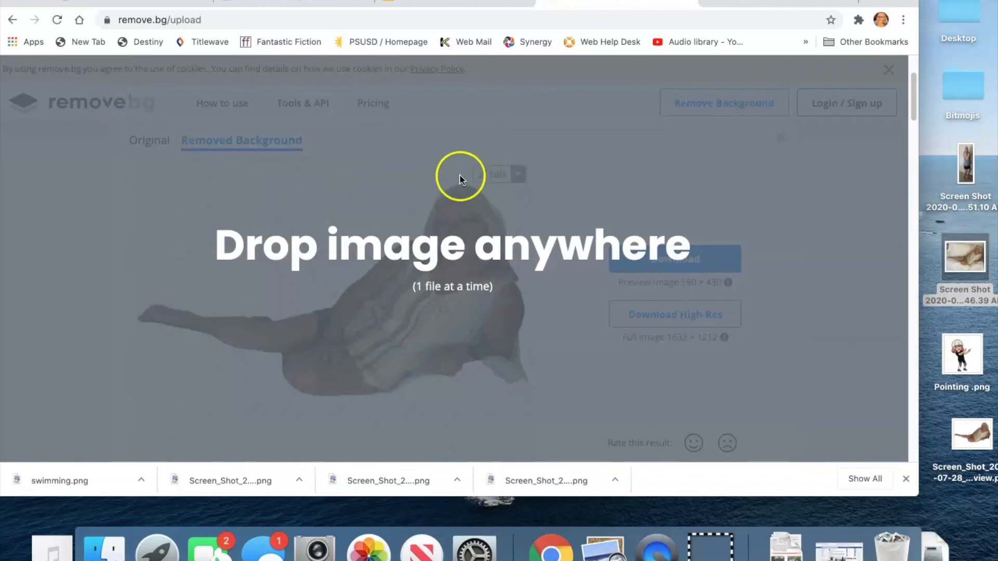
pyautogui.click(12, 19)
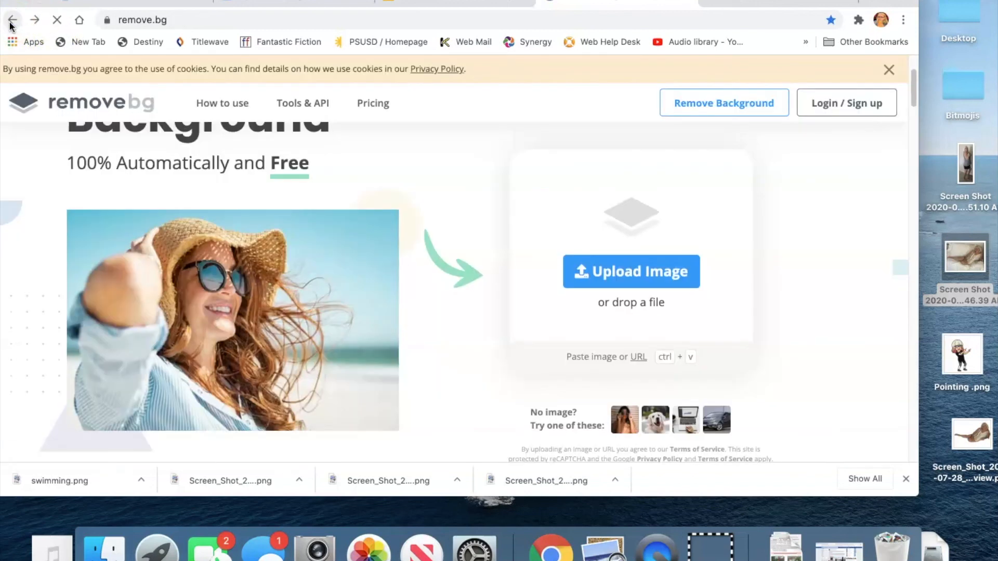
pyautogui.click(603, 275)
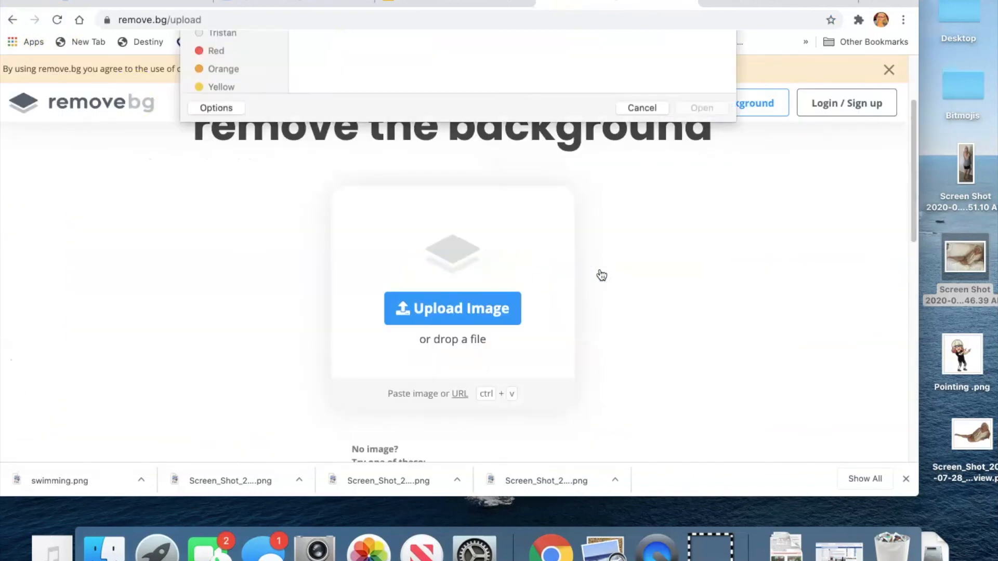
pyautogui.doubleClick(340, 92)
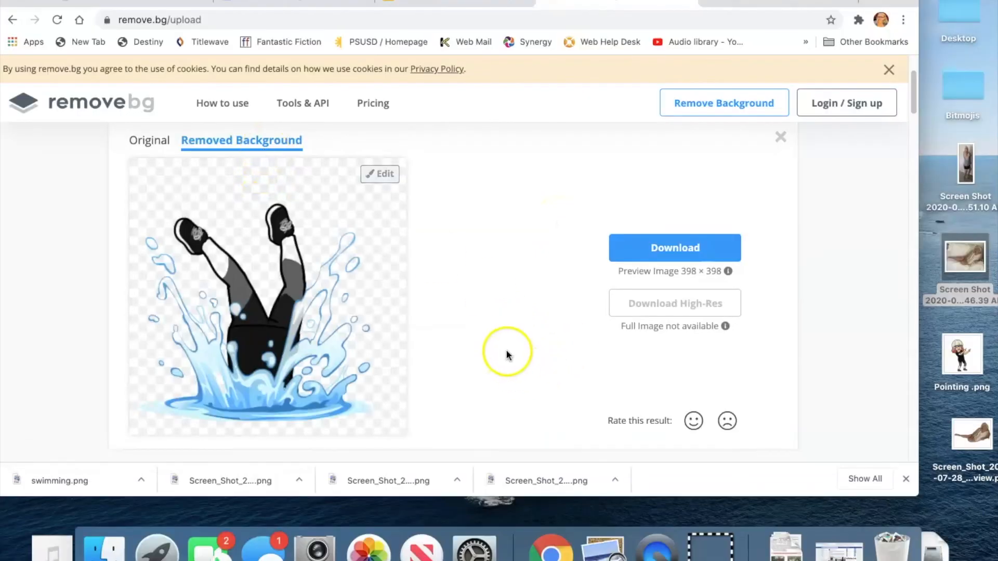
# Step: Download the background-removed swimming image and move the downloaded file onto the desktop
pyautogui.scroll(-2, 520, 338)
pyautogui.click(693, 203)
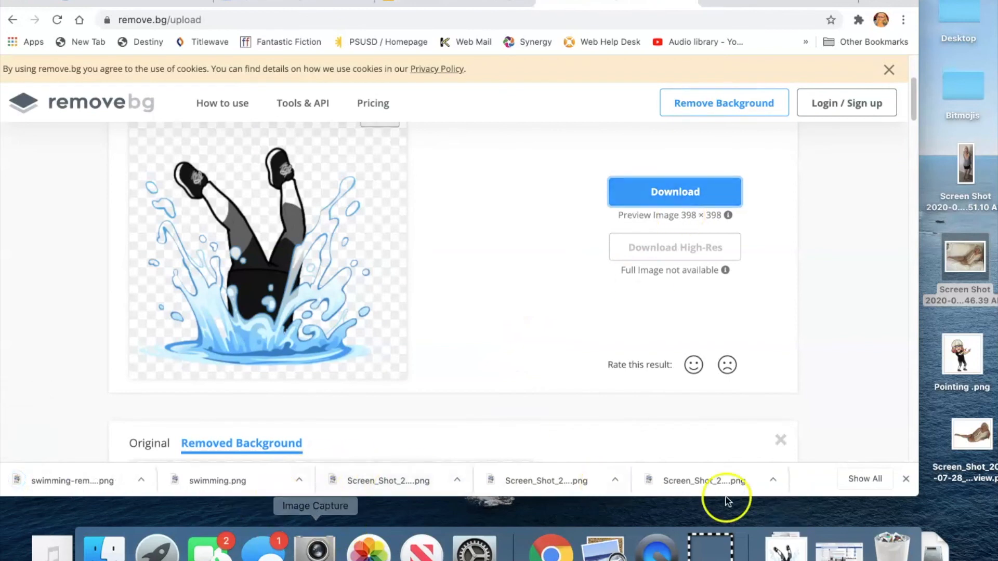
pyautogui.click(775, 547)
pyautogui.moveTo(786, 491); pyautogui.dragTo(960, 514)
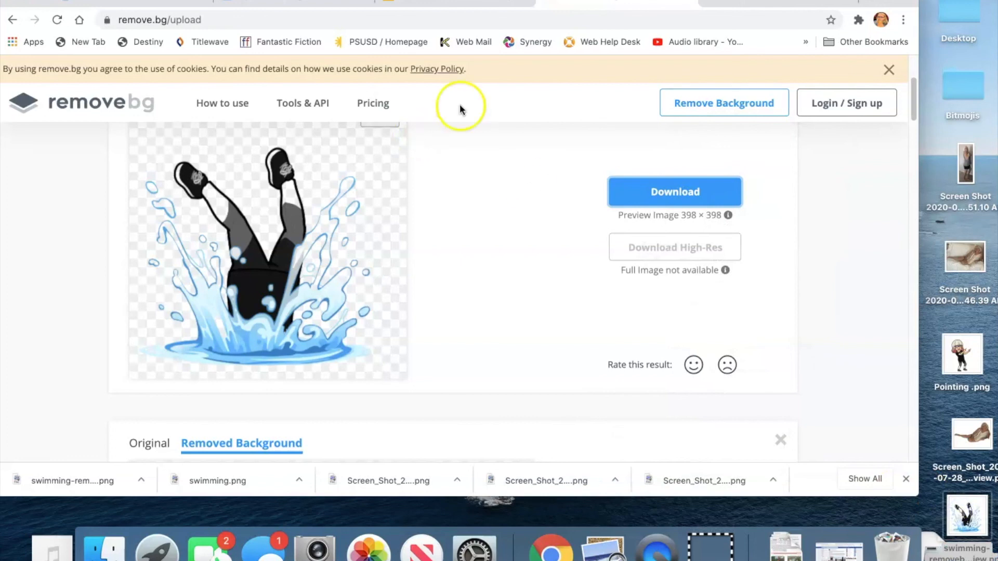
# Step: Insert the background-removed swimming image into the slide from the computer and move it beside the couch
pyautogui.click(446, 4)
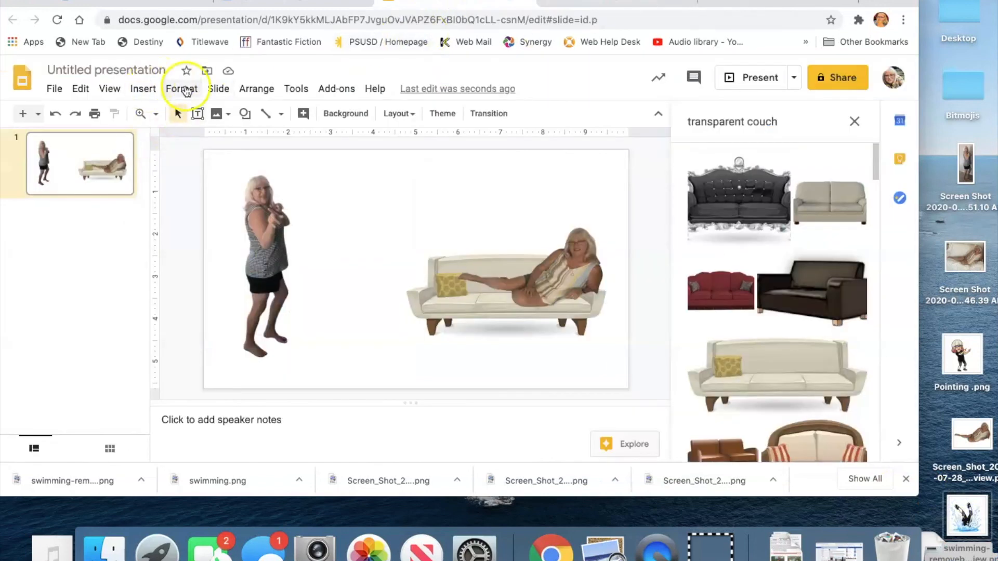
pyautogui.click(135, 89)
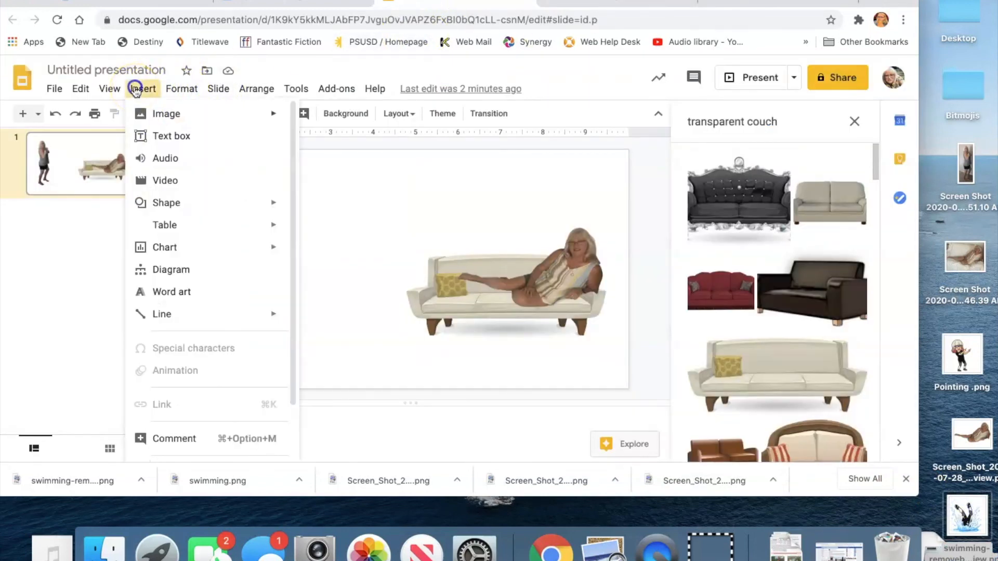
pyautogui.moveTo(247, 115)
pyautogui.click(333, 118)
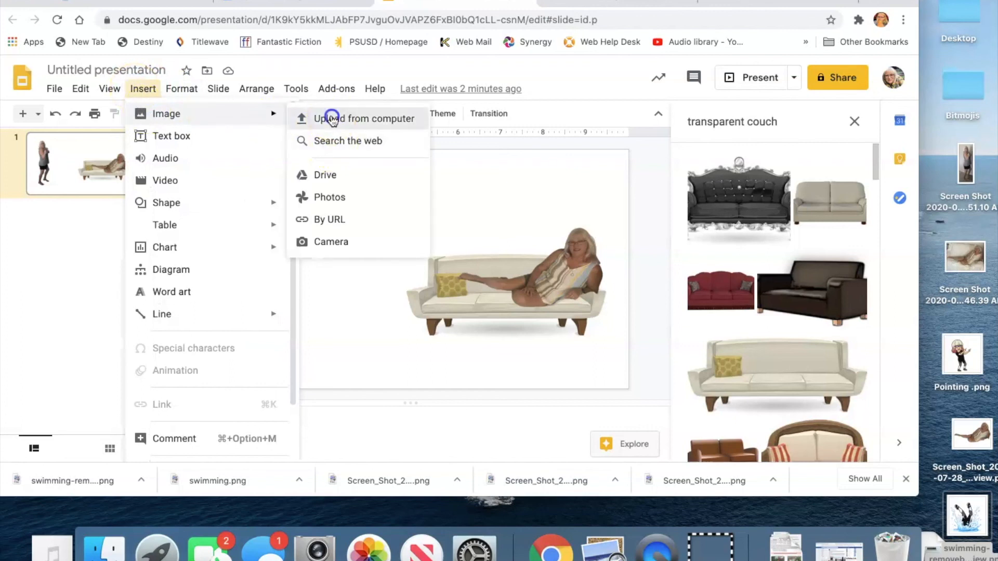
pyautogui.click(340, 92)
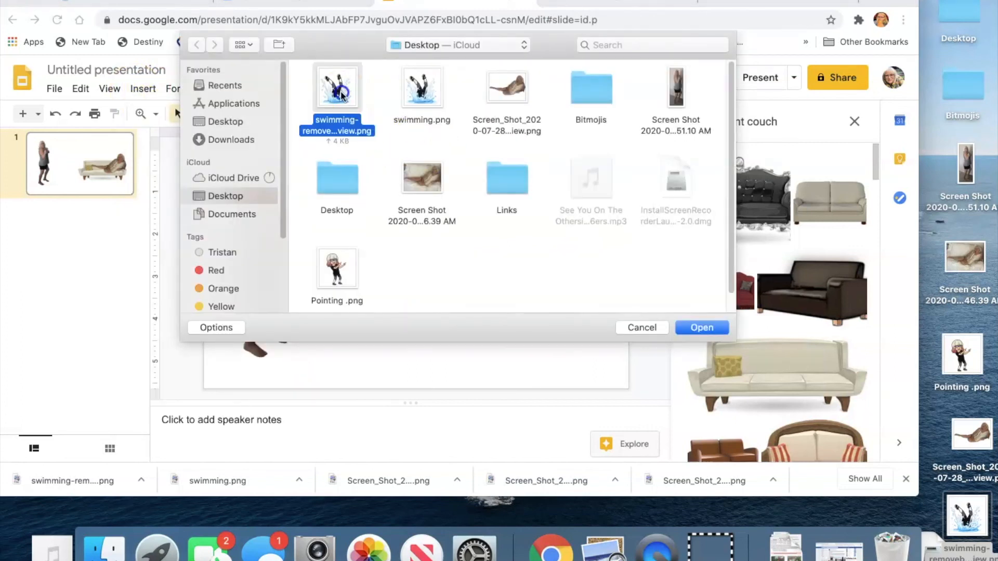
pyautogui.doubleClick(340, 93)
pyautogui.moveTo(431, 215); pyautogui.dragTo(491, 233)
pyautogui.click(343, 231)
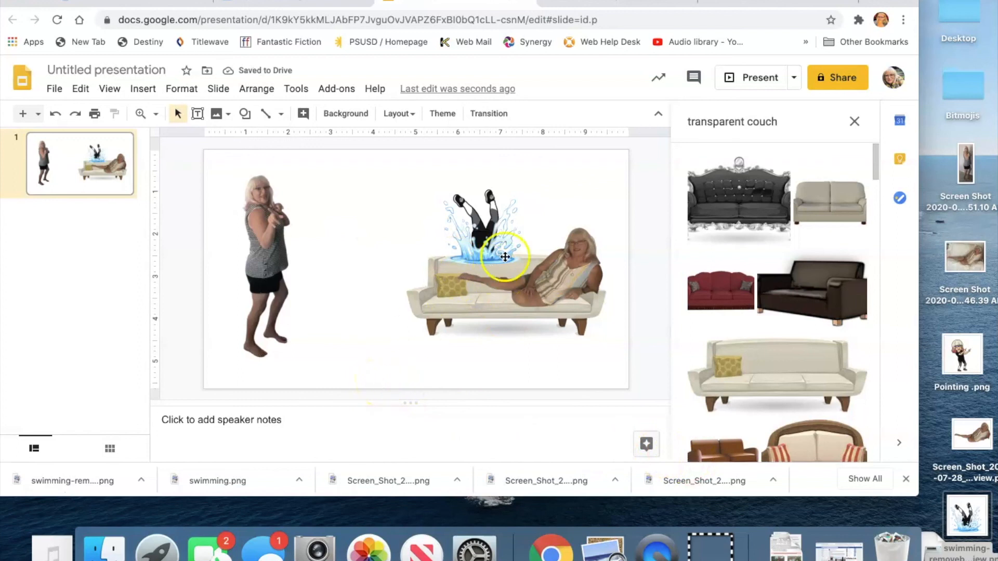
pyautogui.moveTo(483, 250); pyautogui.dragTo(358, 326)
pyautogui.click(414, 363)
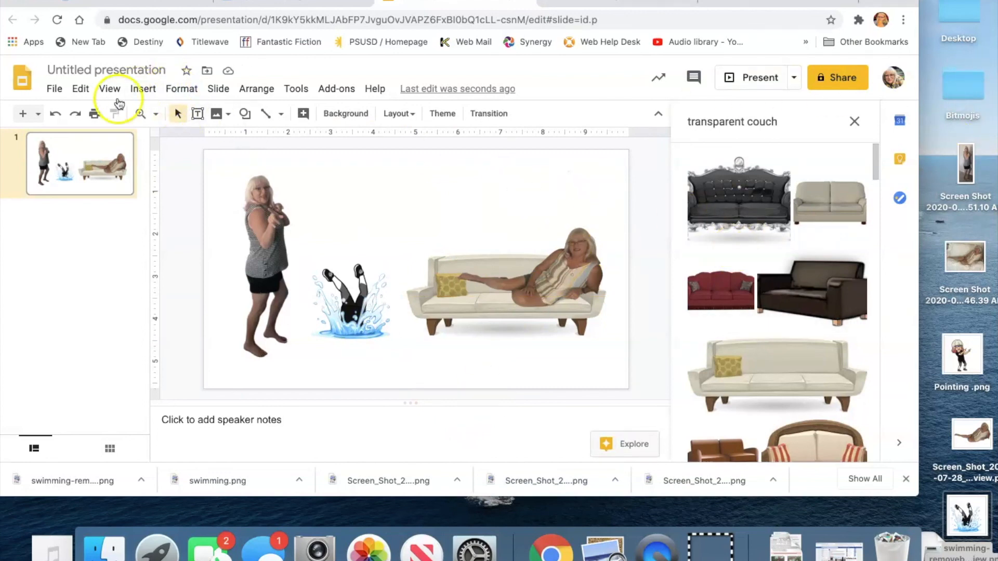
# Step: Insert the dog screenshot image from the Desktop folder into the slide
pyautogui.click(141, 90)
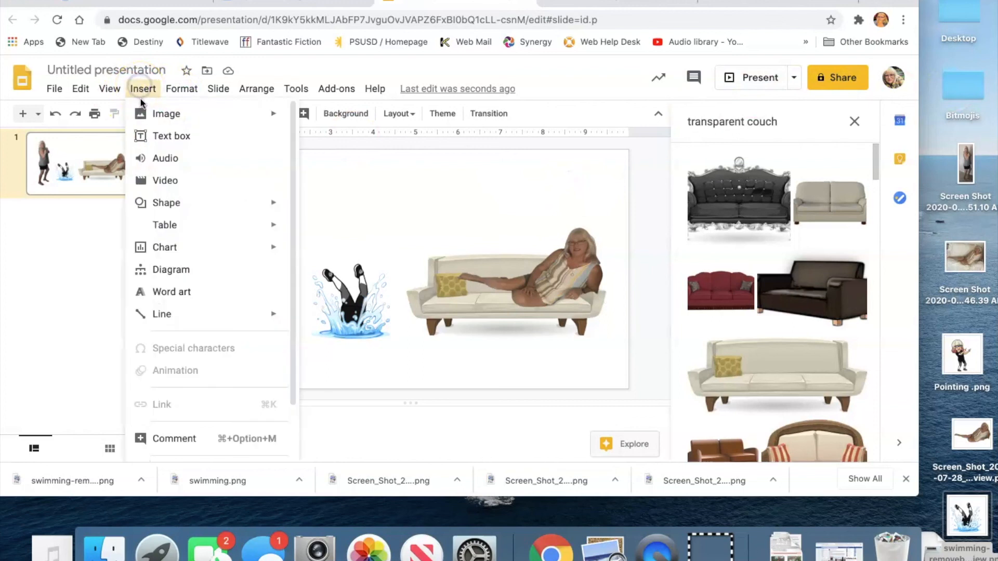
pyautogui.moveTo(141, 108)
pyautogui.click(353, 118)
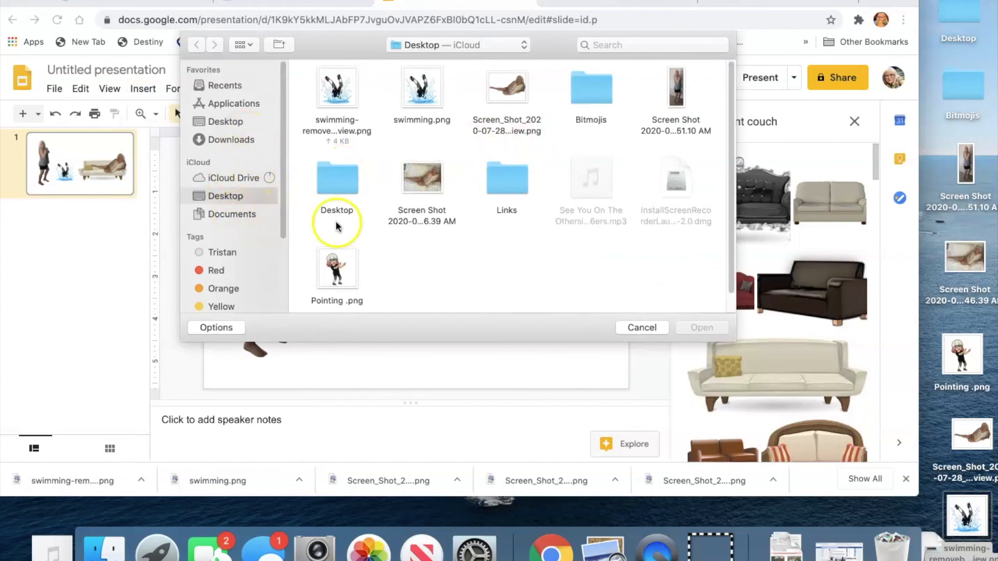
pyautogui.doubleClick(338, 188)
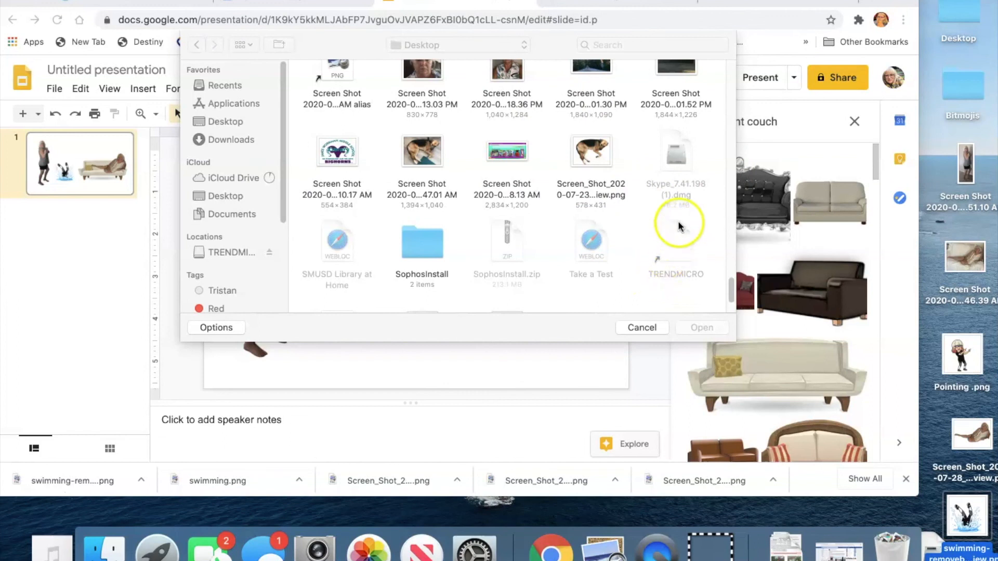
pyautogui.click(583, 154)
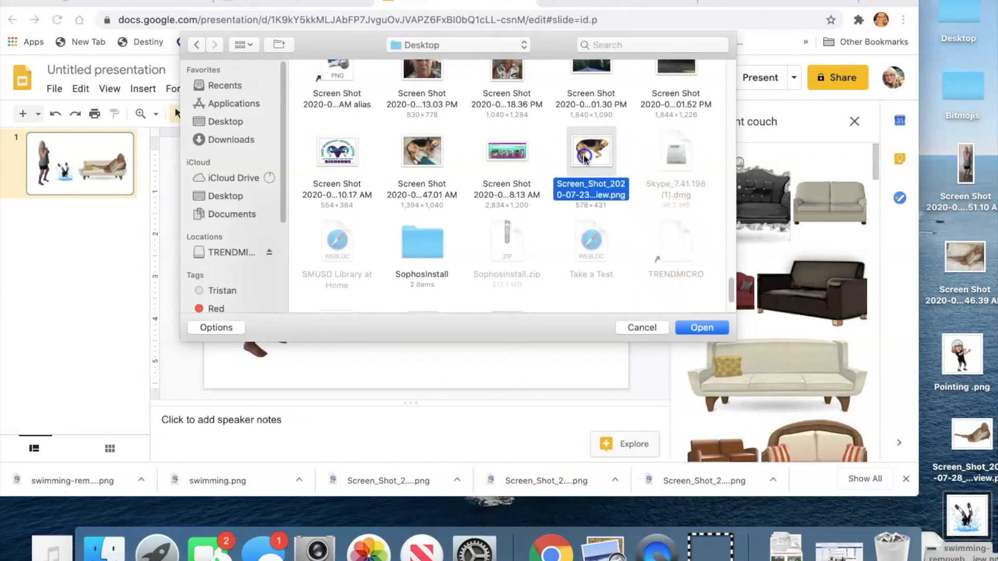
pyautogui.click(698, 327)
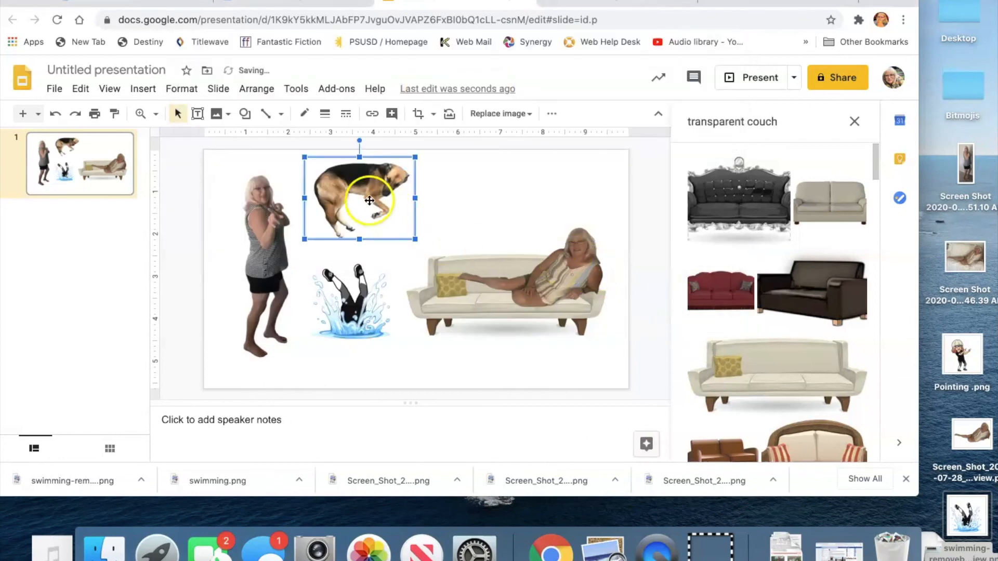
# Step: Move and shrink the dog image so it lies on the couch
pyautogui.moveTo(390, 192); pyautogui.dragTo(539, 314)
pyautogui.moveTo(562, 349); pyautogui.dragTo(542, 345)
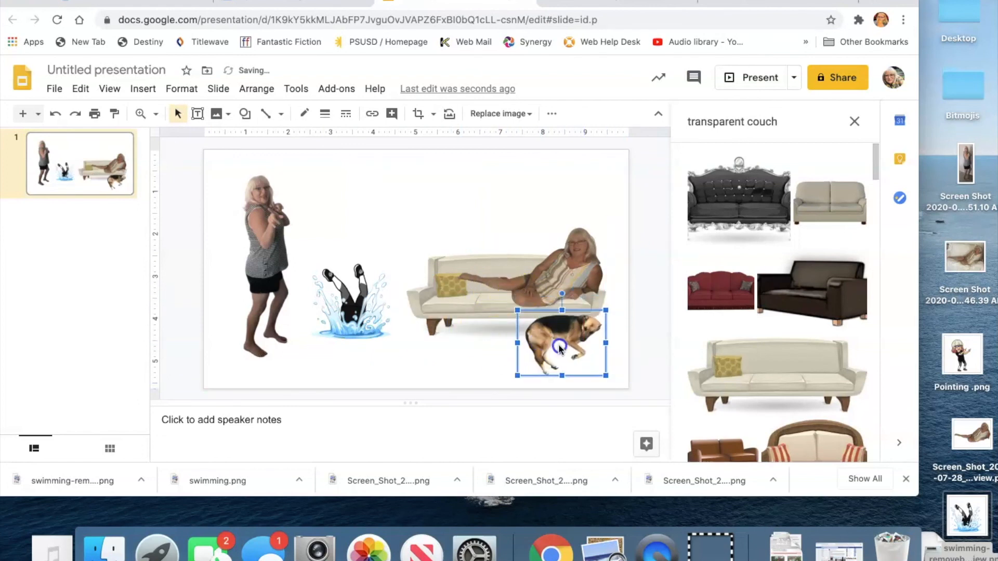
pyautogui.moveTo(612, 372); pyautogui.dragTo(459, 313)
pyautogui.click(590, 369)
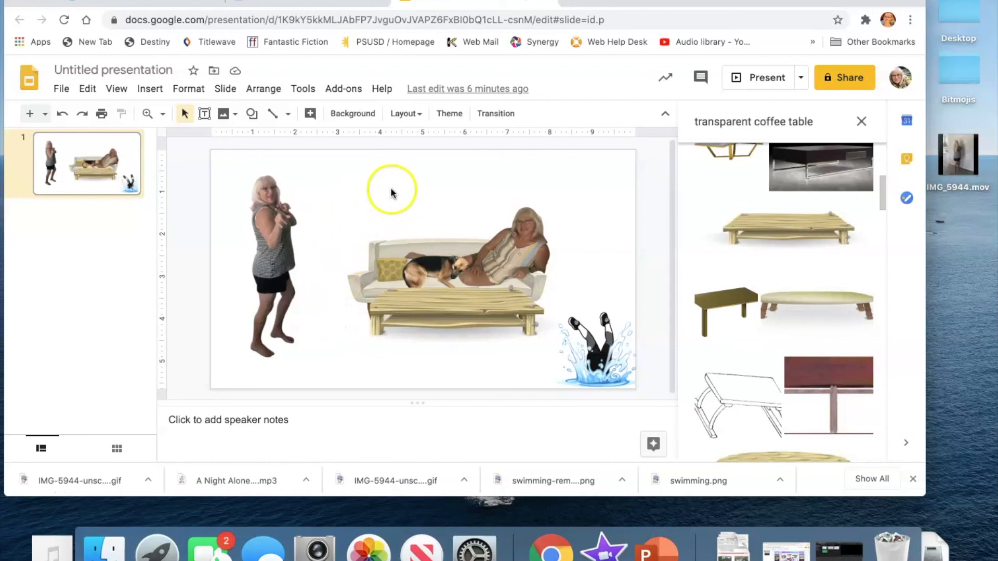
# Step: Open the Unscreen bookmark and upload the IMG_5944.mov video clip to remove its background
pyautogui.click(575, 2)
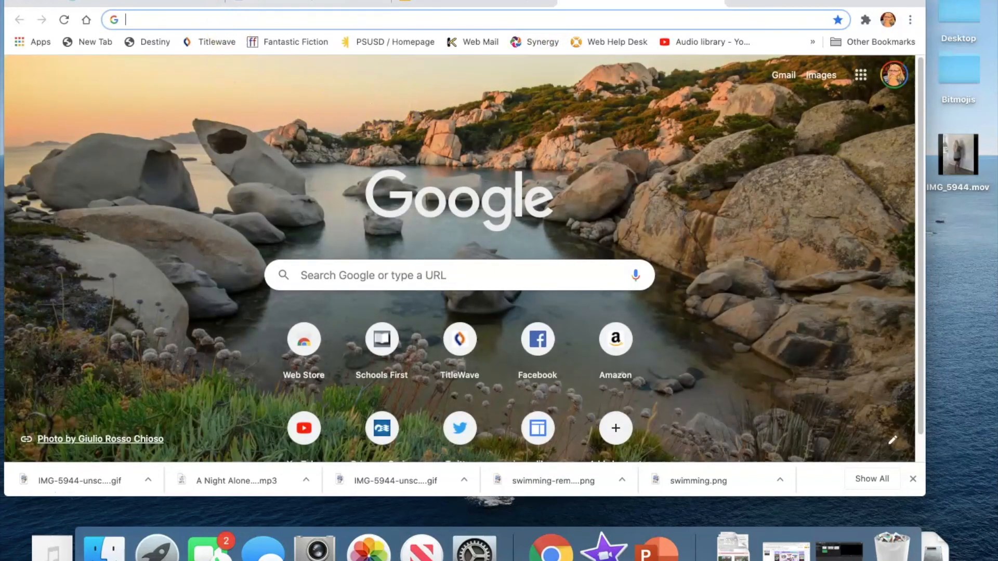
pyautogui.click(245, 0)
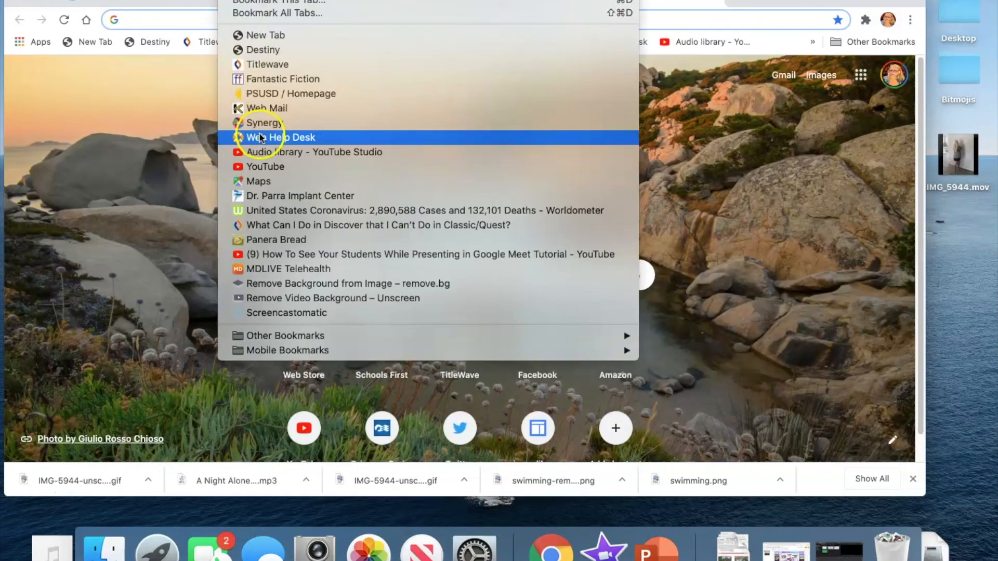
pyautogui.click(270, 299)
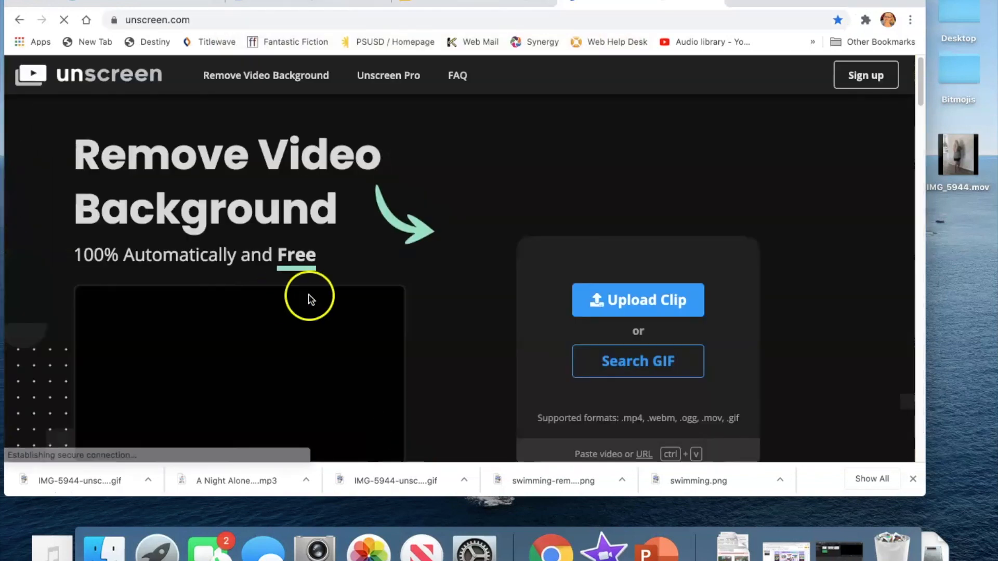
pyautogui.click(597, 300)
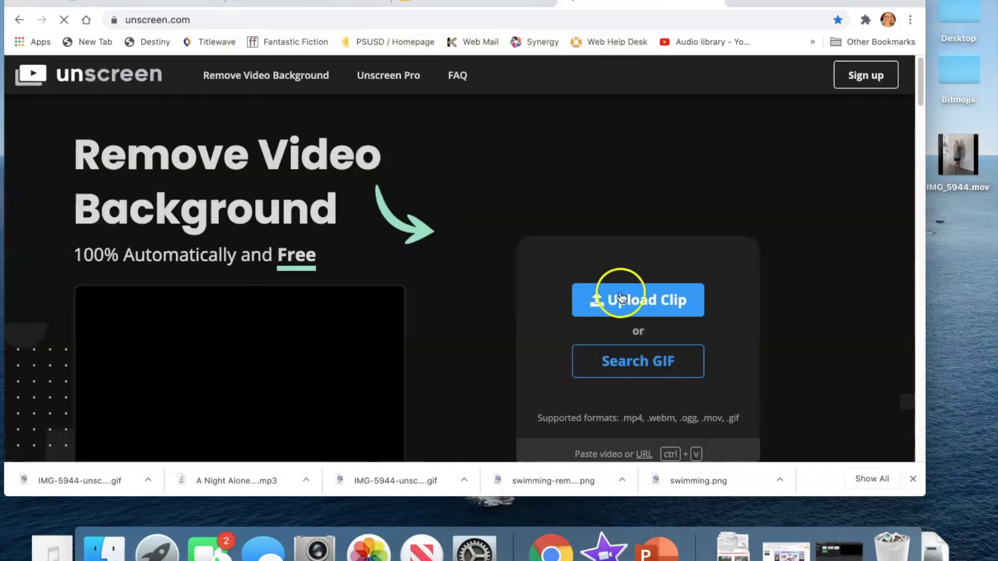
pyautogui.click(457, 353)
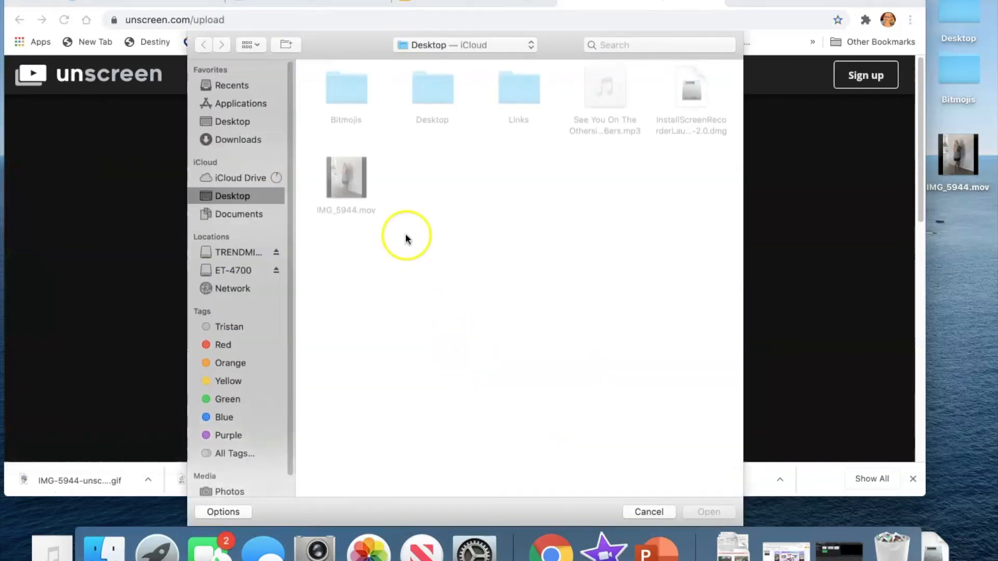
pyautogui.click(356, 191)
pyautogui.doubleClick(356, 191)
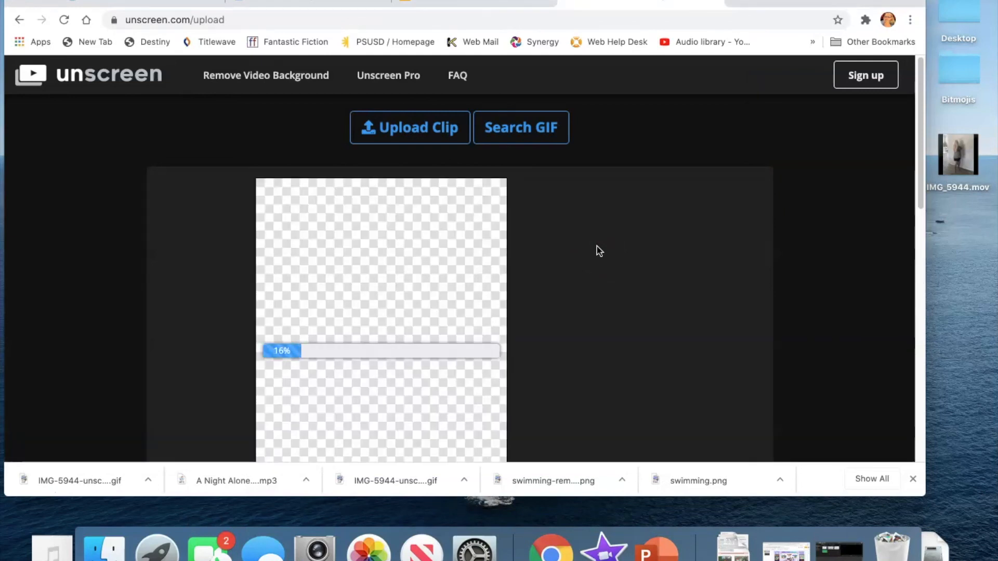
# Step: Download the background-removed clip as a GIF
pyautogui.scroll(-2, 599, 251)
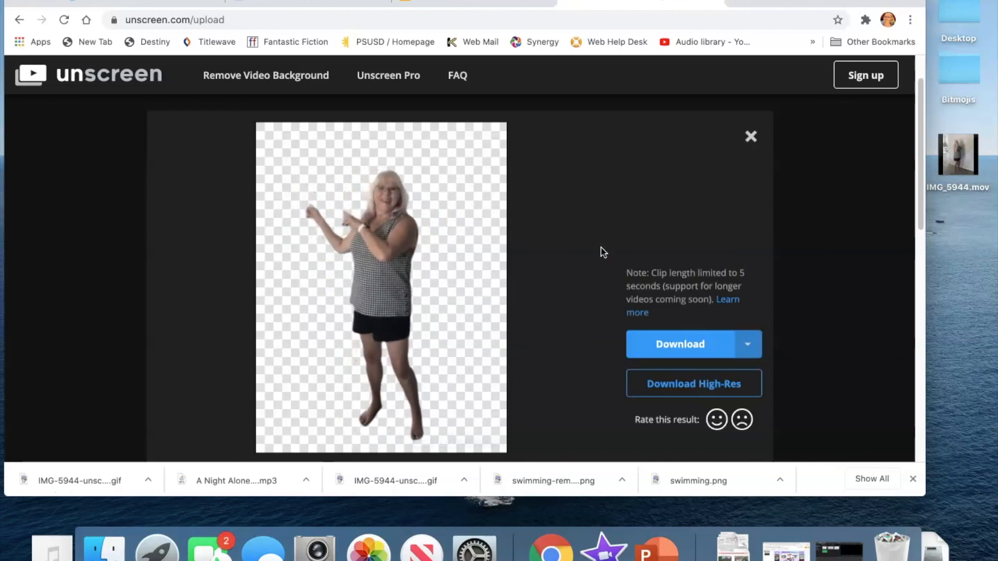
pyautogui.click(748, 346)
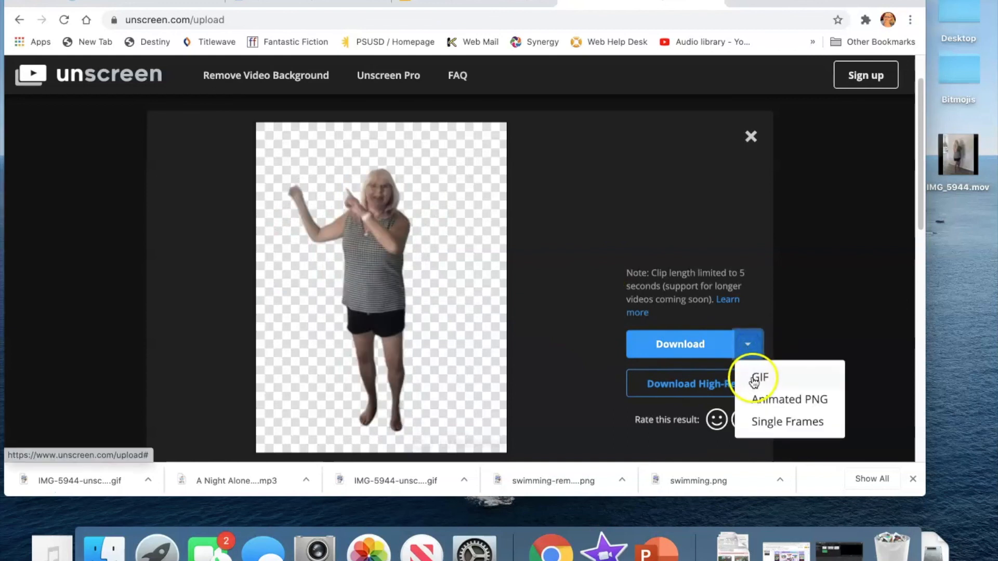
pyautogui.click(754, 378)
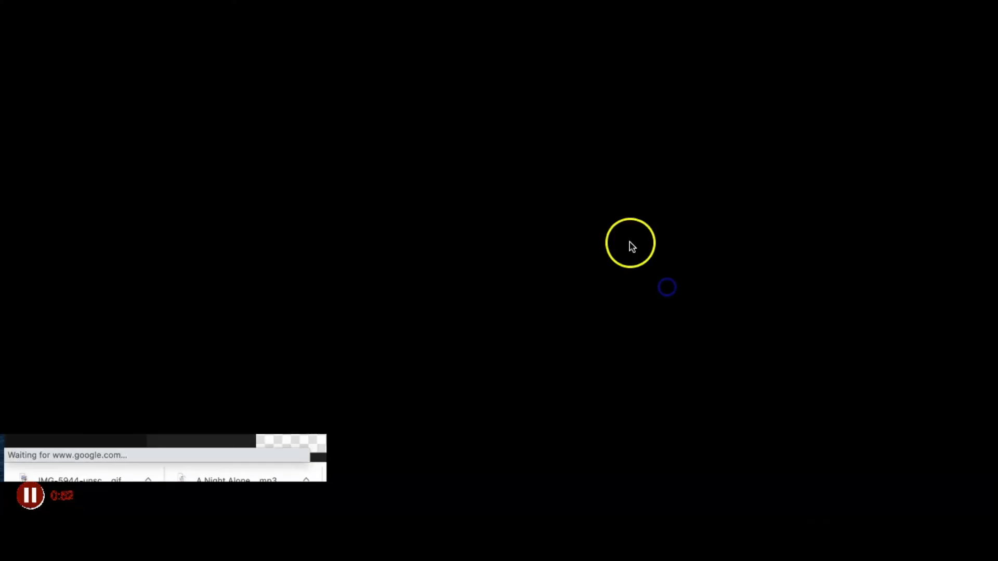
pyautogui.scroll(-5, 603, 248)
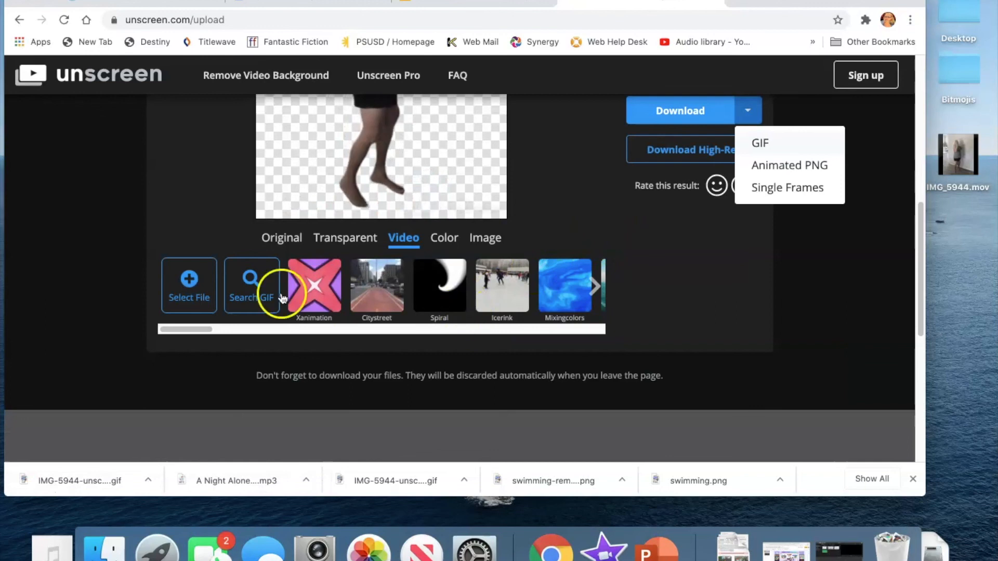
# Step: Preview the clip with the Green Screen color background, then return to the Transparent view
pyautogui.click(355, 244)
pyautogui.click(610, 355)
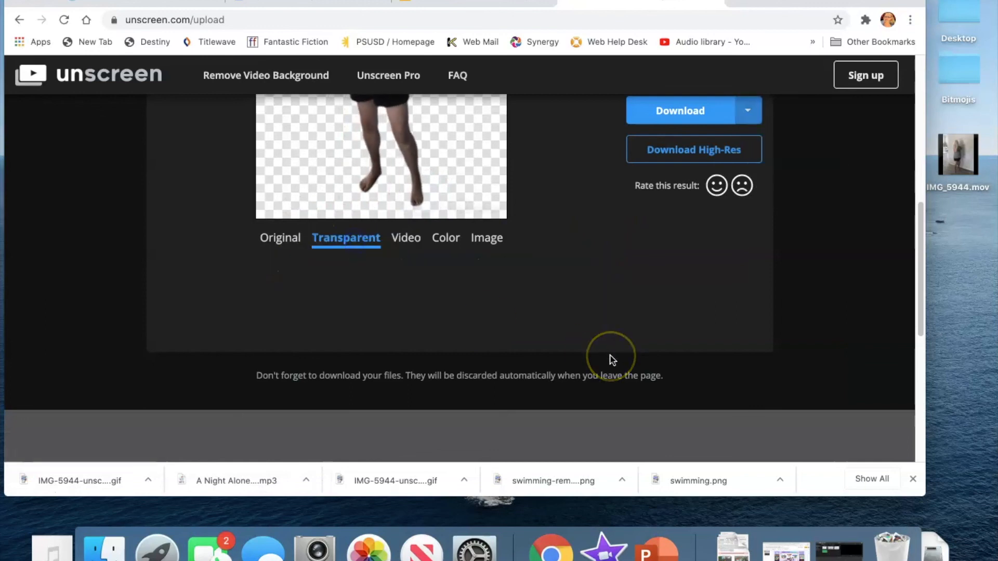
pyautogui.scroll(3, 613, 360)
pyautogui.scroll(2, 612, 360)
pyautogui.click(491, 423)
pyautogui.click(441, 403)
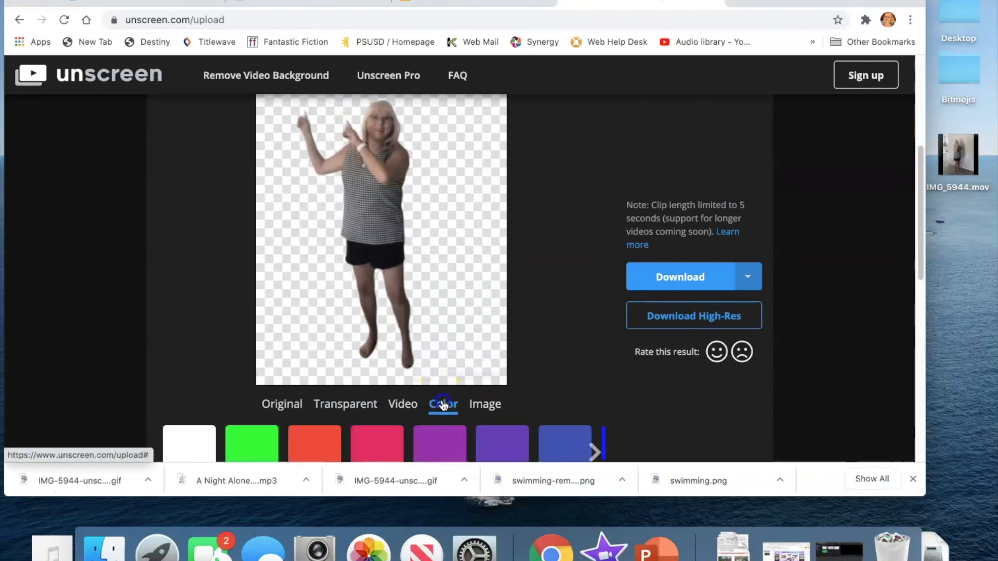
pyautogui.scroll(-1, 544, 349)
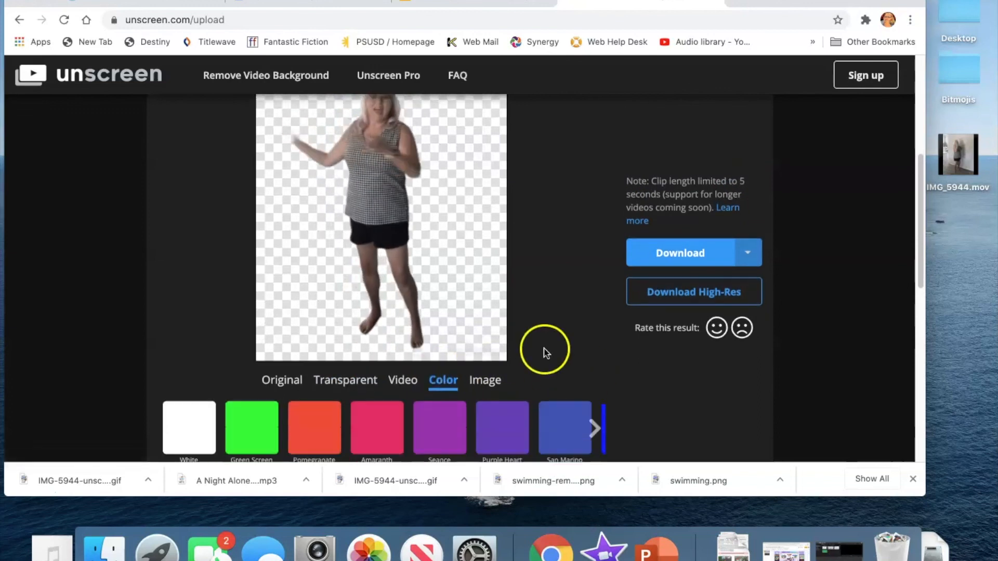
pyautogui.click(242, 430)
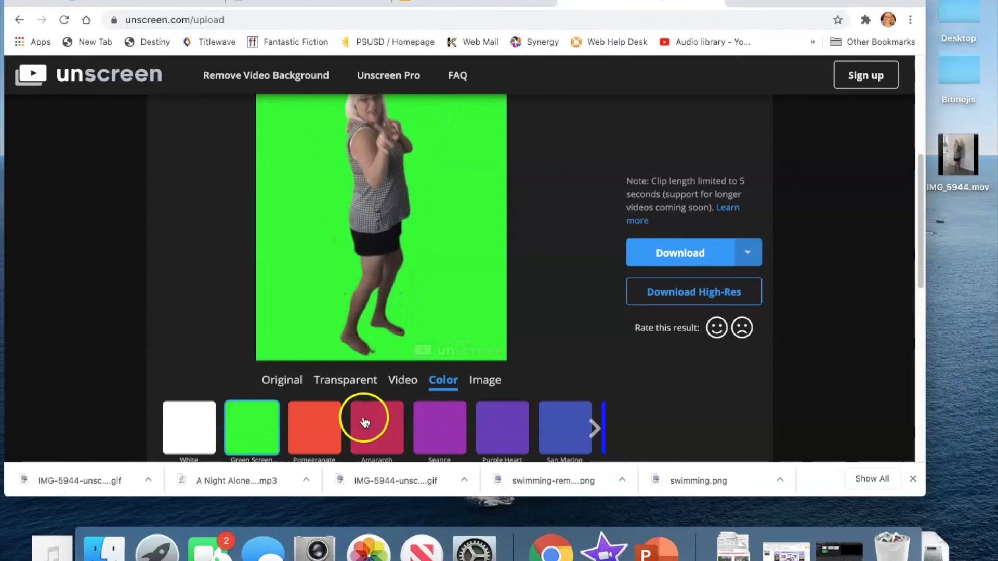
pyautogui.click(349, 384)
pyautogui.scroll(2, 619, 332)
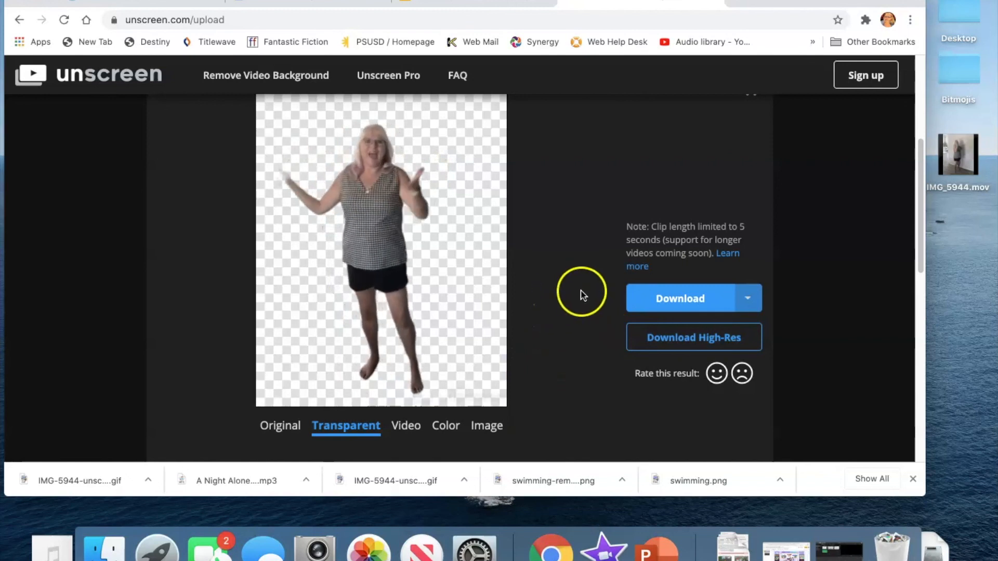
# Step: Download the transparent clip as a GIF and move the downloaded IMG-5944-unscreen.gif file onto the Desktop
pyautogui.click(747, 299)
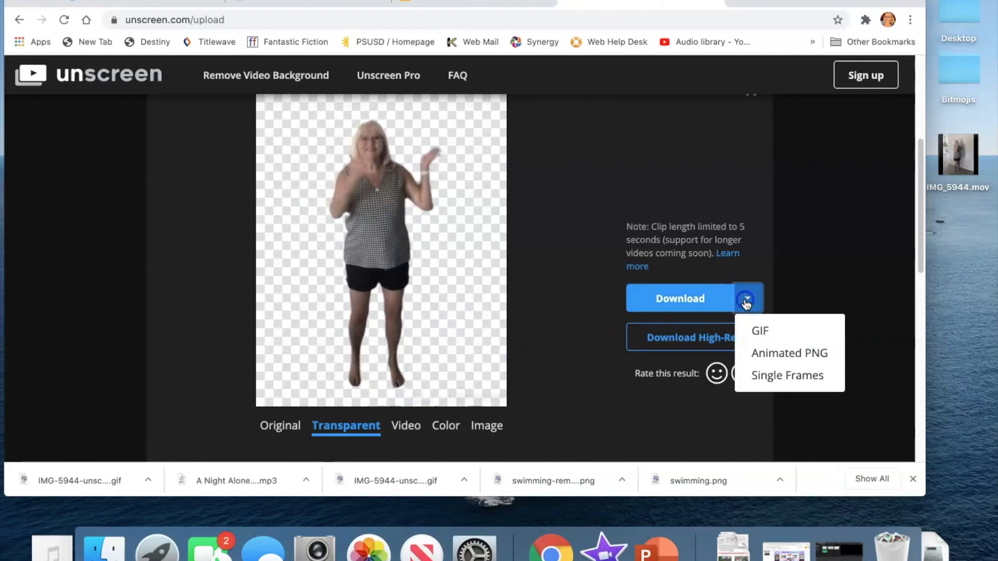
pyautogui.click(752, 334)
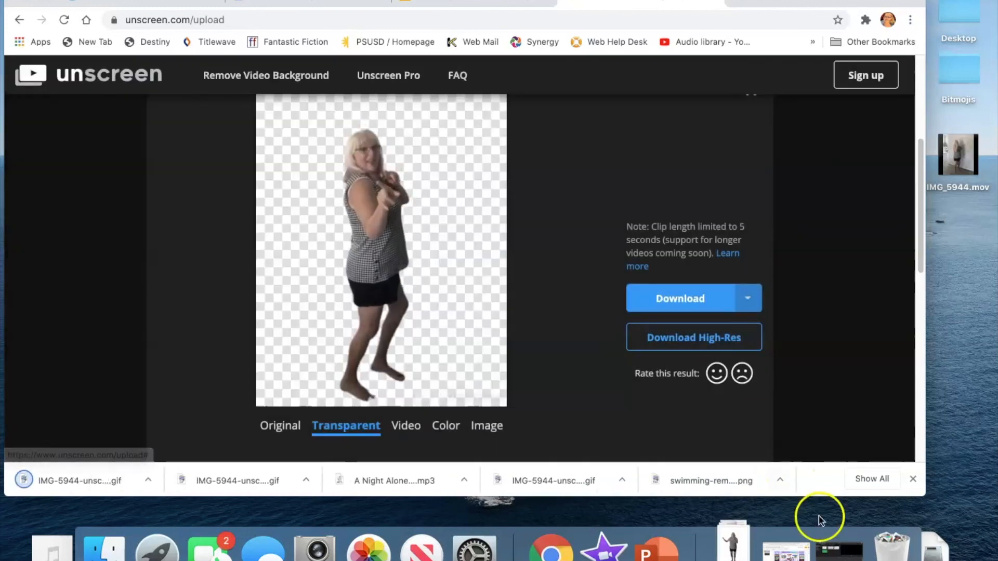
pyautogui.click(733, 545)
pyautogui.moveTo(737, 500); pyautogui.dragTo(972, 267)
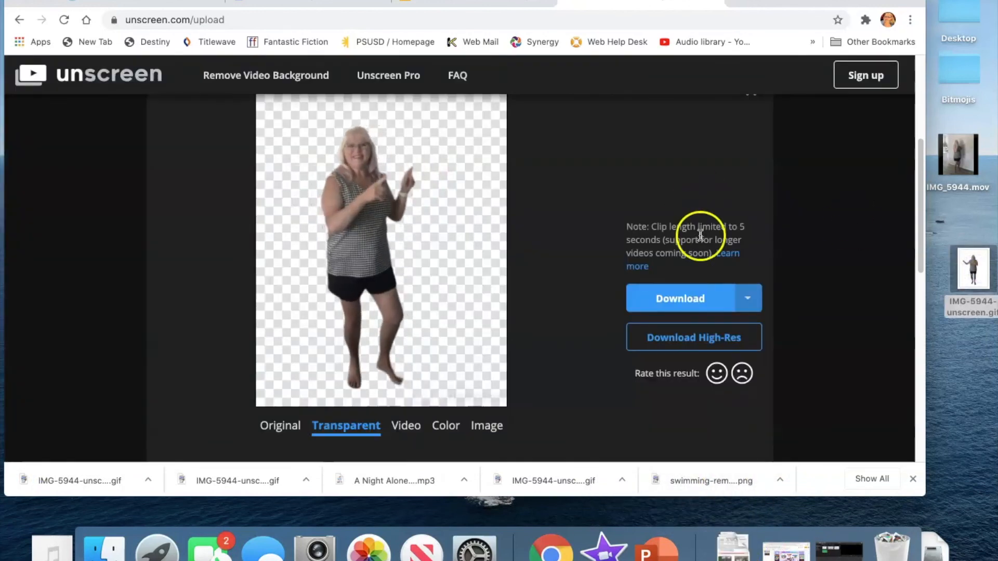
# Step: Back in the presentation, insert IMG-5944-unscreen.gif from the Desktop and move it to the slide's right side
pyautogui.click(464, 2)
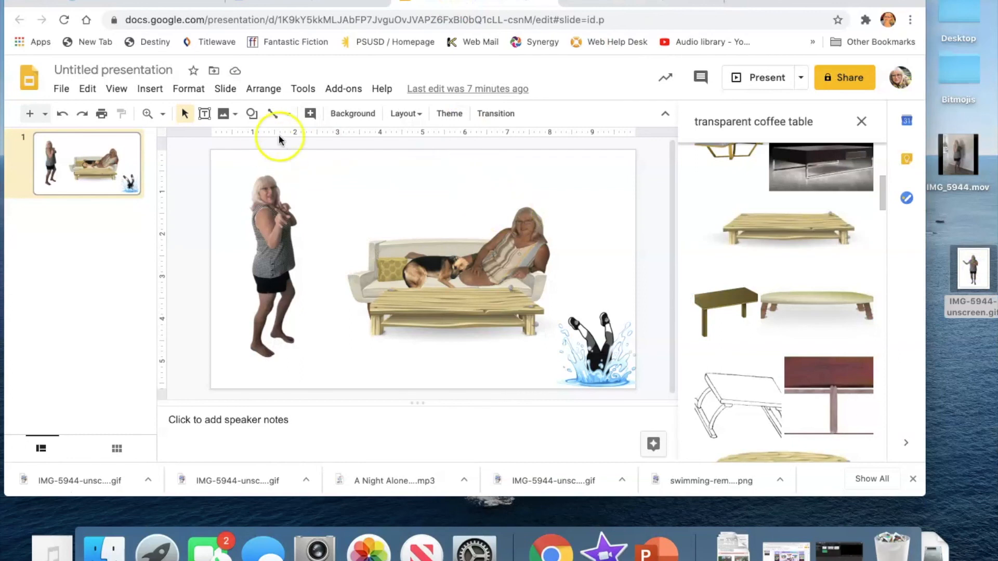
pyautogui.click(153, 90)
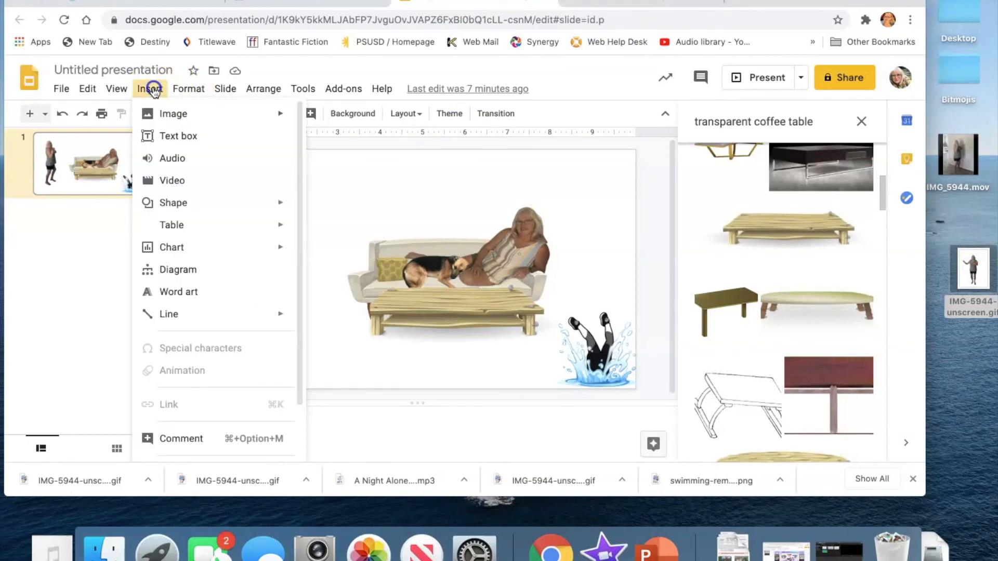
pyautogui.moveTo(174, 120)
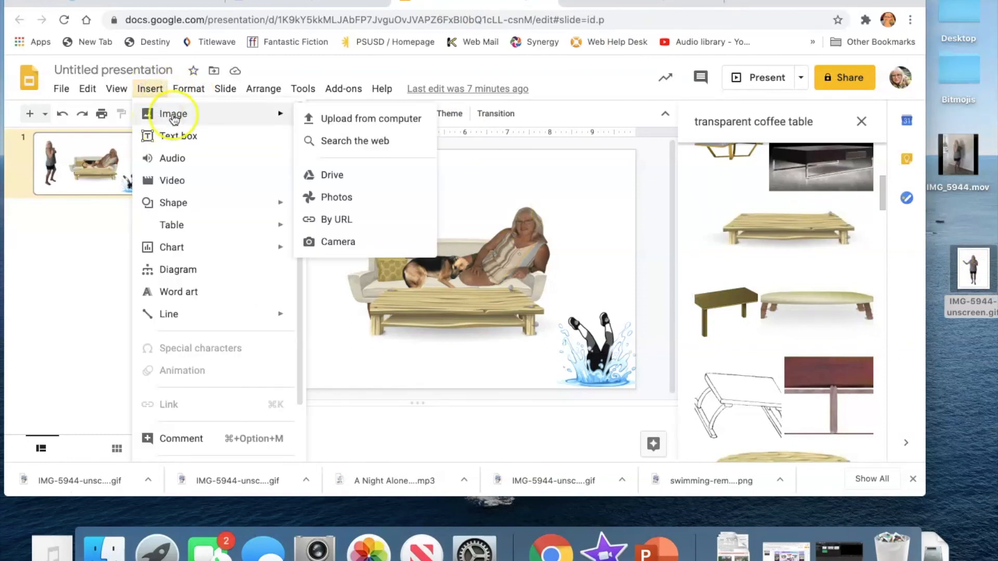
pyautogui.click(343, 125)
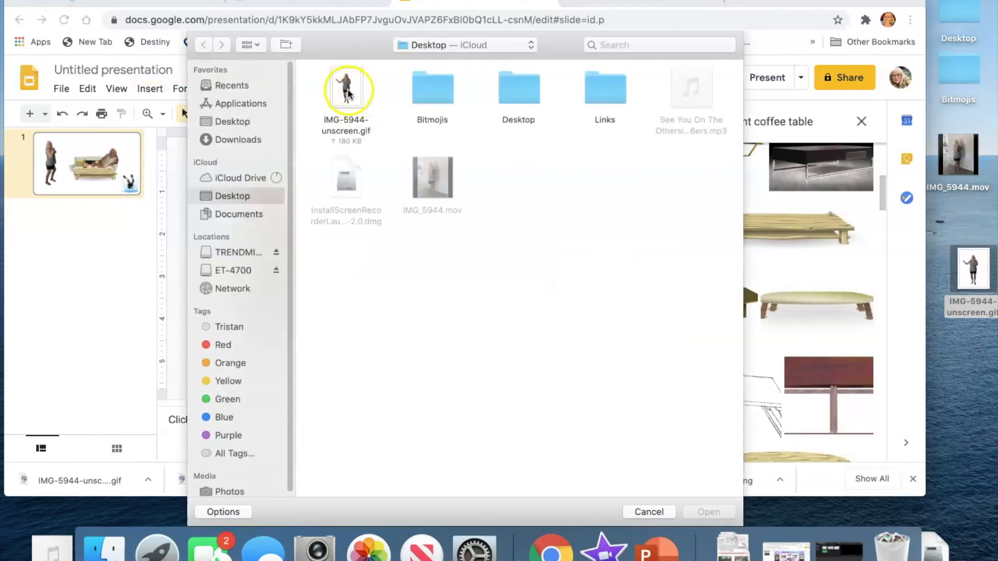
pyautogui.doubleClick(347, 92)
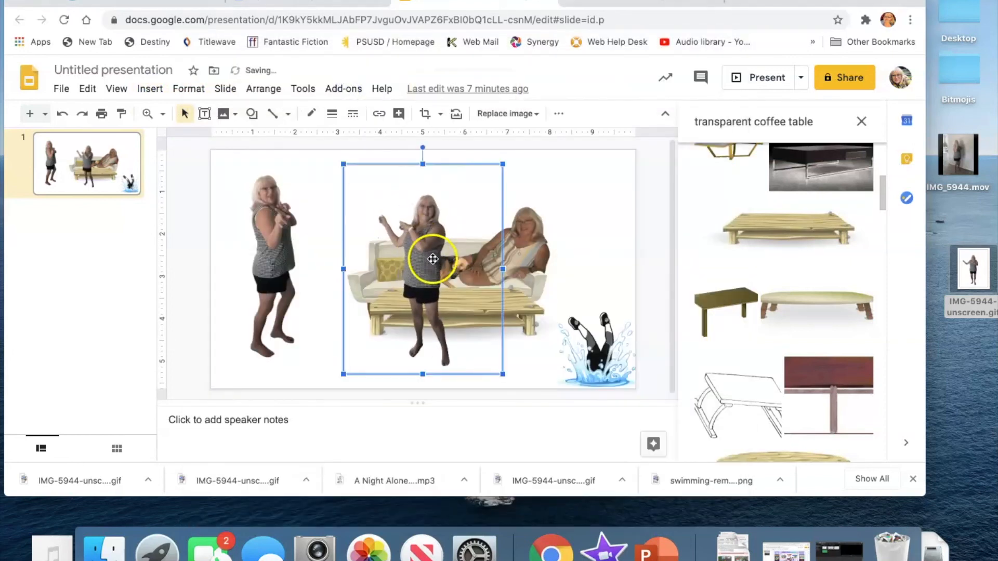
pyautogui.moveTo(432, 259); pyautogui.dragTo(582, 253)
pyautogui.doubleClick(582, 252)
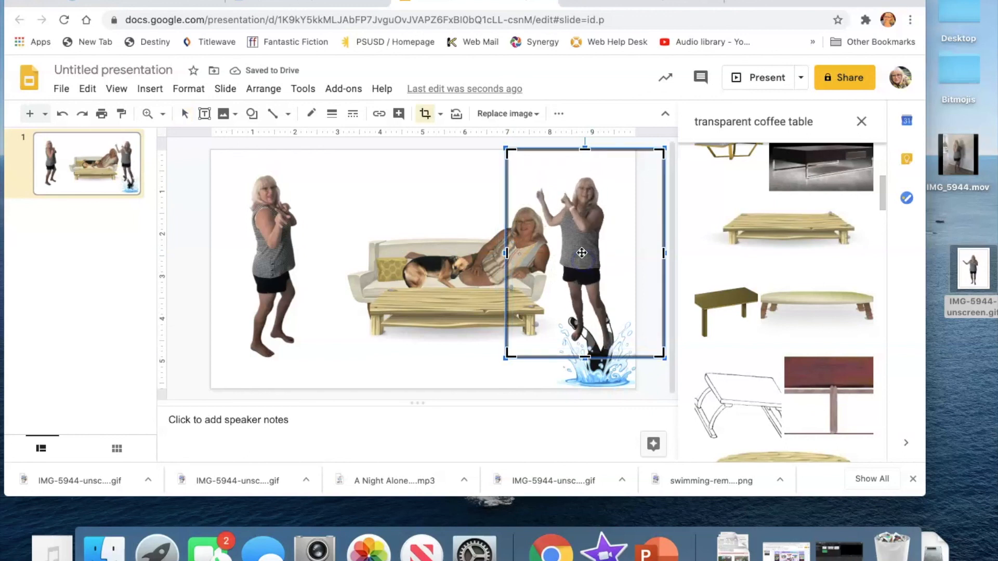